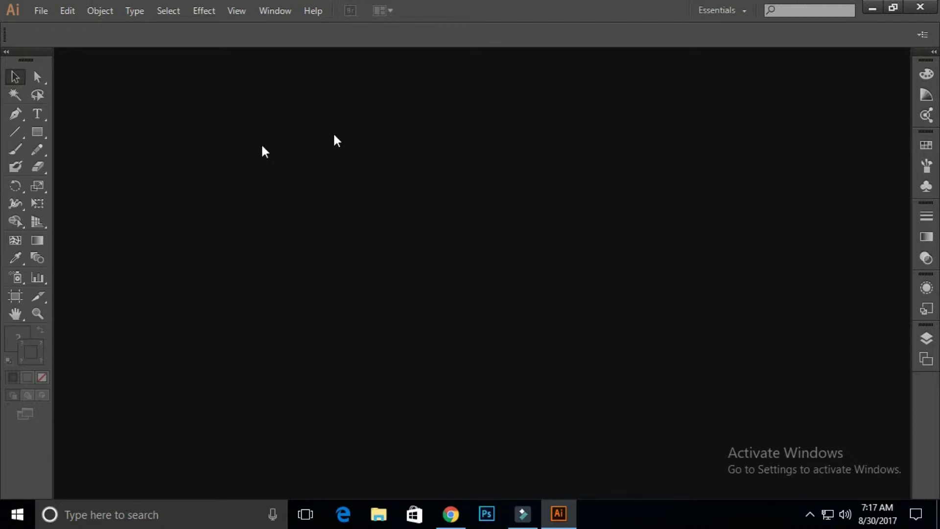
Step: Undock the Tools panel so it floats away from the left edge
left_click(420, 147)
left_click(38, 77)
mouse_move(14, 53)
left_mouse_down()
mouse_move(61, 65)
mouse_move(17, 61)
mouse_move(32, 48)
left_mouse_up()
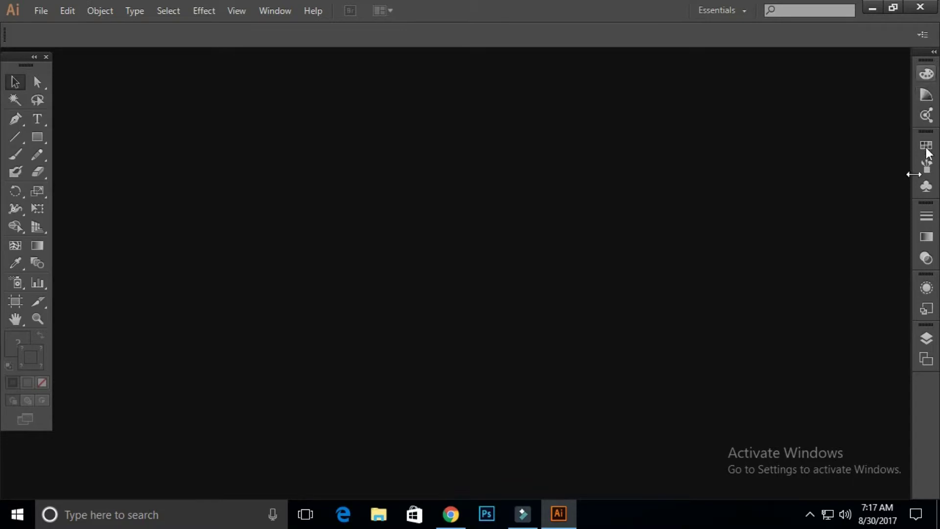
Step: Switch from the Color panel to the Color Guide and glance at its options menu
left_click(926, 74)
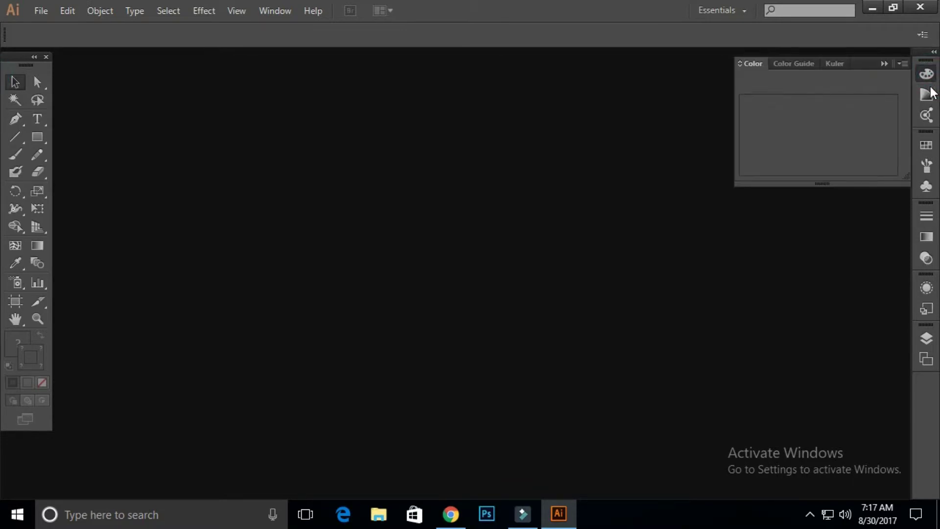
left_click(929, 92)
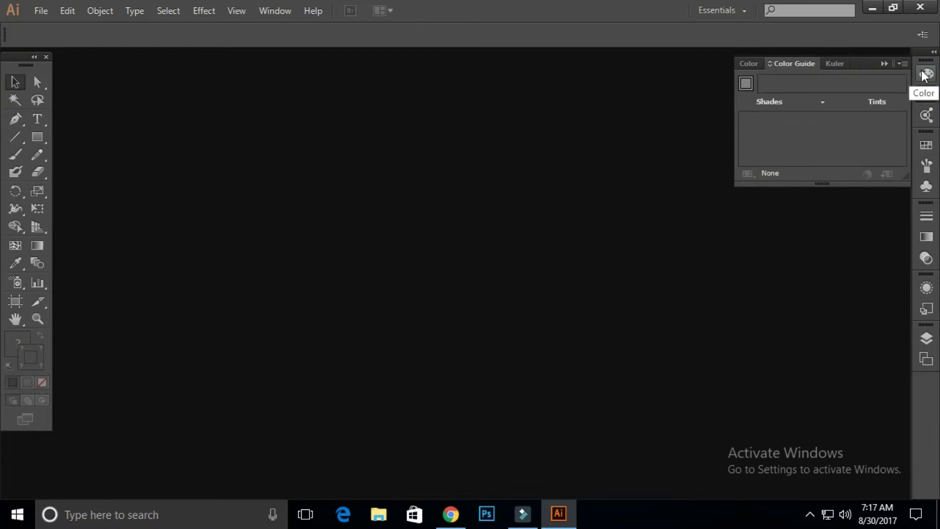
left_click(902, 64)
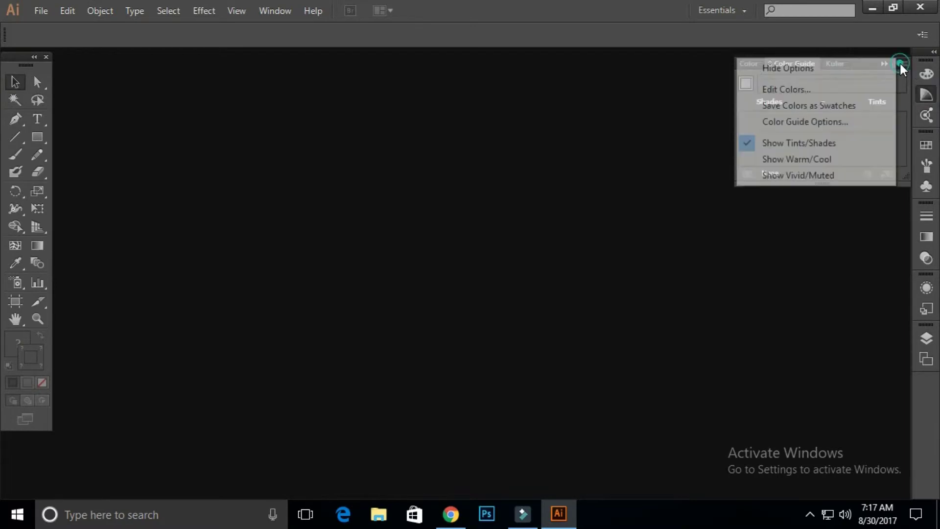
left_click(902, 63)
left_click(412, 111)
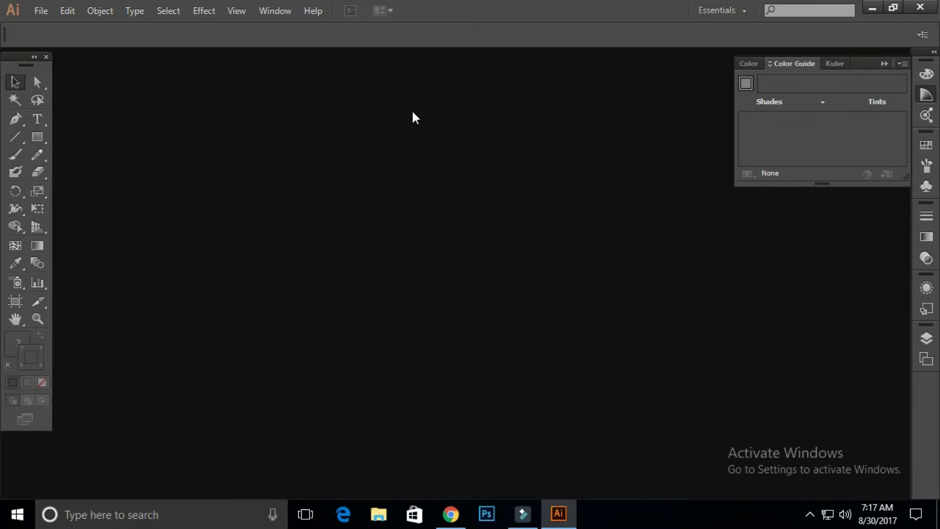
Step: Create a new document from File > New, accepting the default CMYK settings
left_click(39, 13)
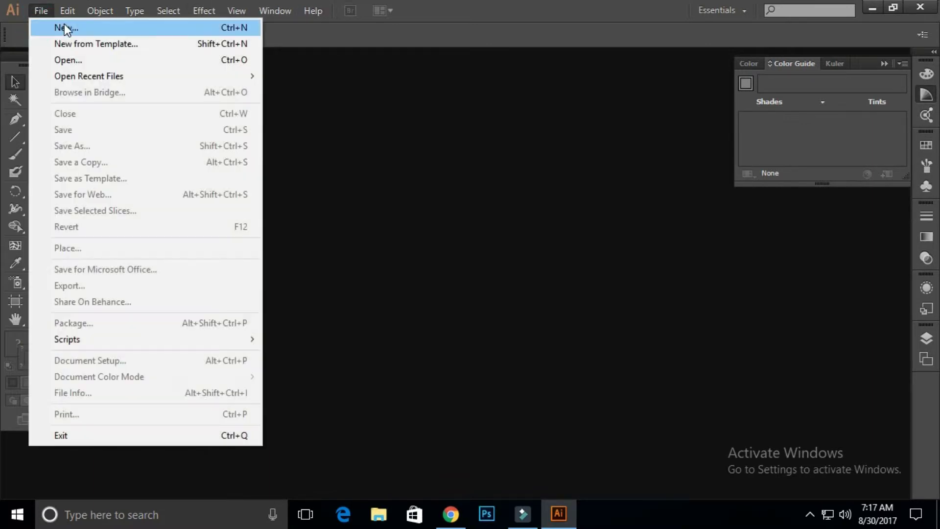
left_click(65, 27)
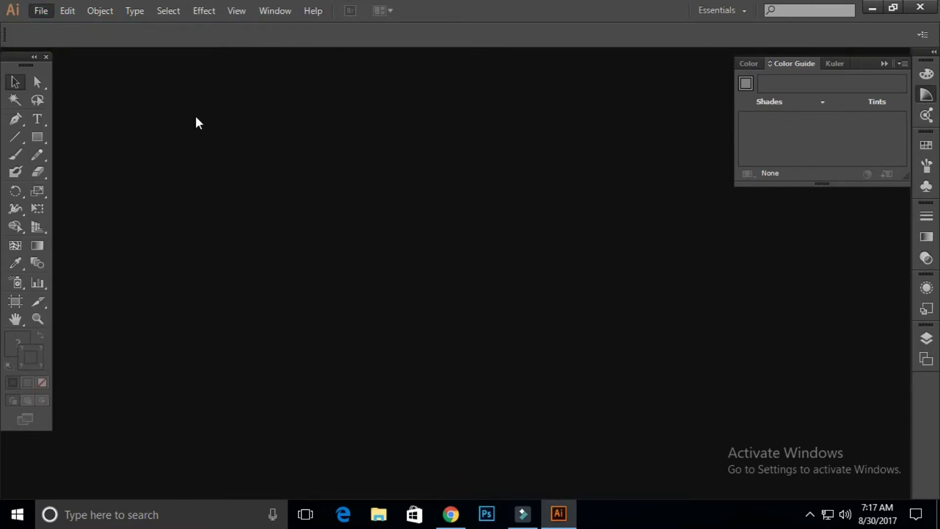
left_click(554, 391)
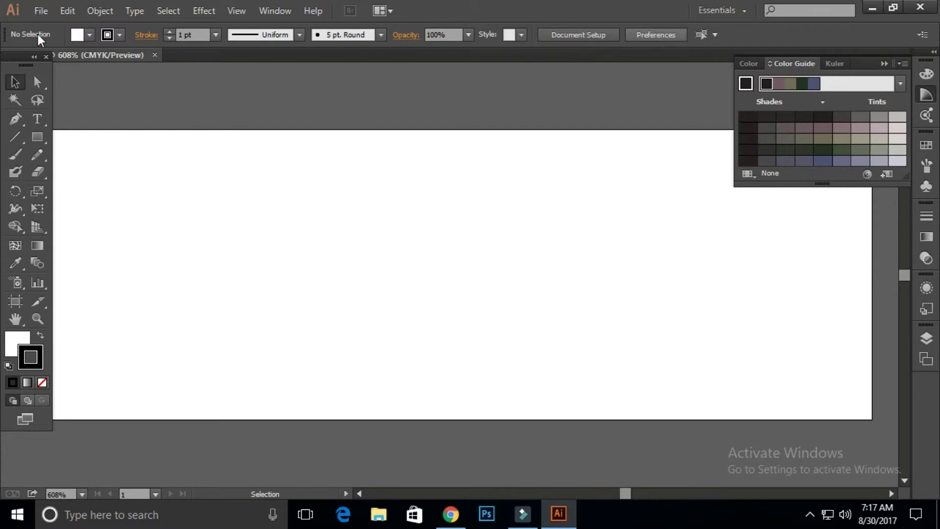
Step: Give the stroke a 2 pt weight and Width Profile 1, peeking at Brush Definition
left_click(215, 36)
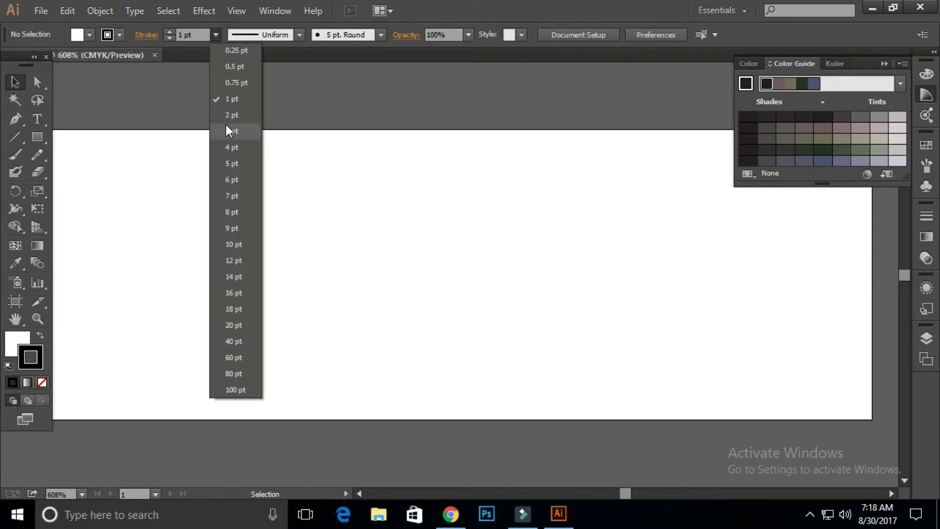
left_click(231, 114)
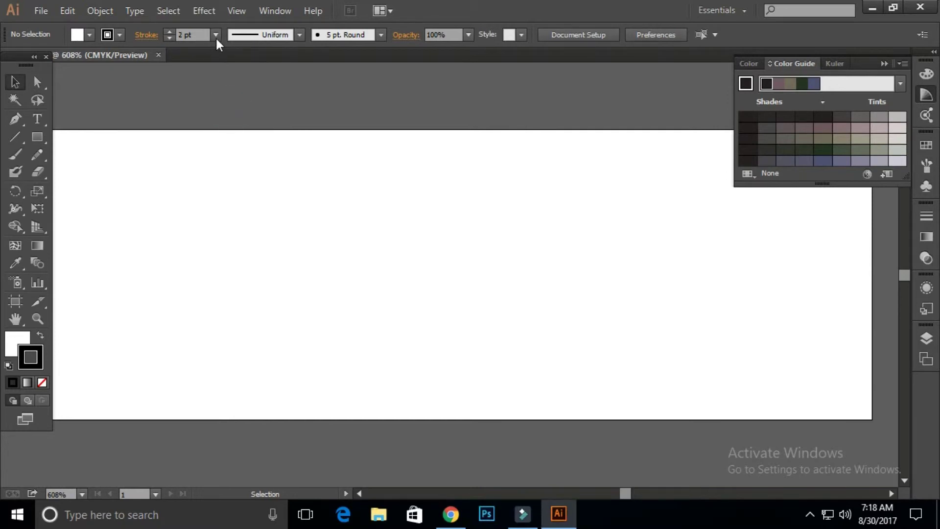
left_click(298, 35)
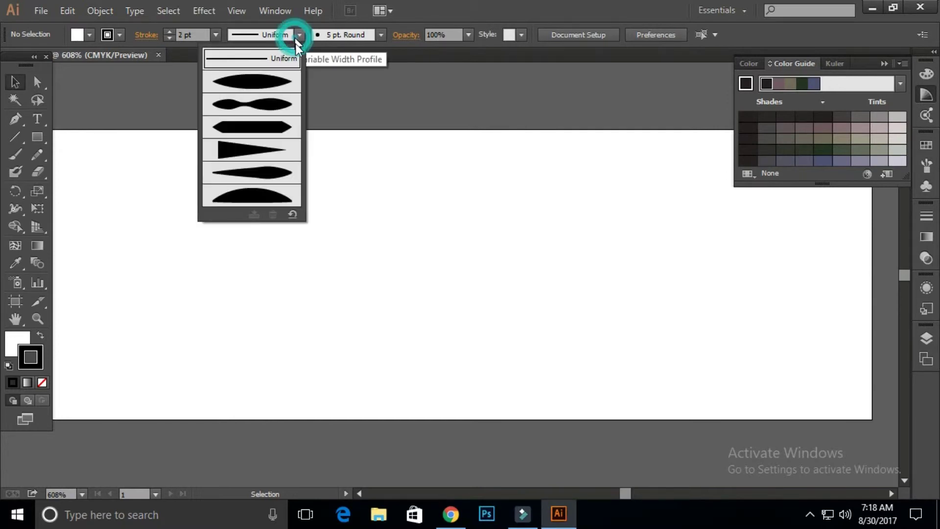
left_click(243, 90)
left_click(298, 35)
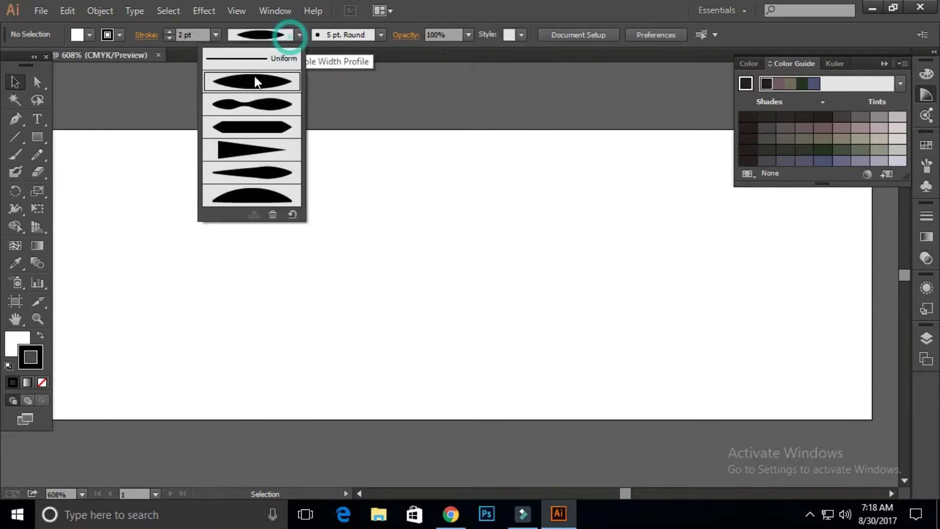
left_click(382, 35)
left_click(381, 35)
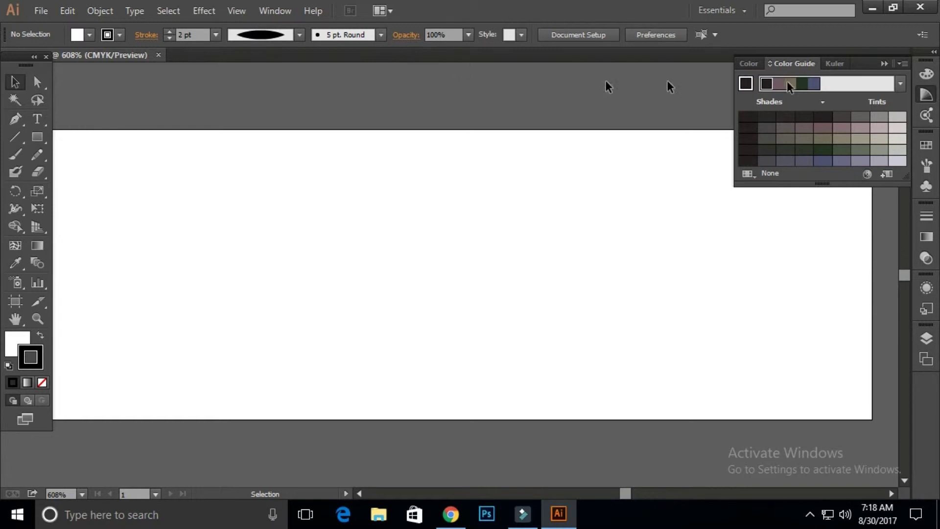
Step: Cycle through the Color and Color Guide panels, ending on the Swatches panel
left_click(928, 75)
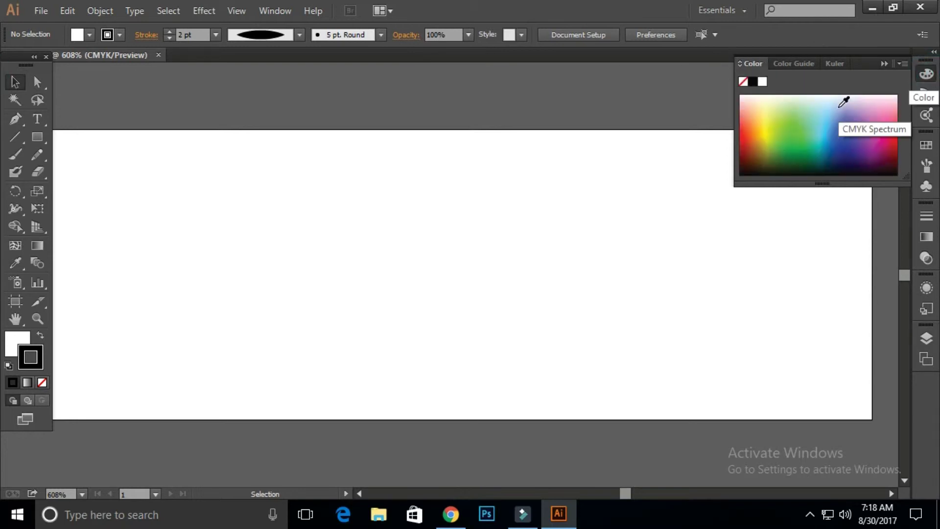
left_click(928, 97)
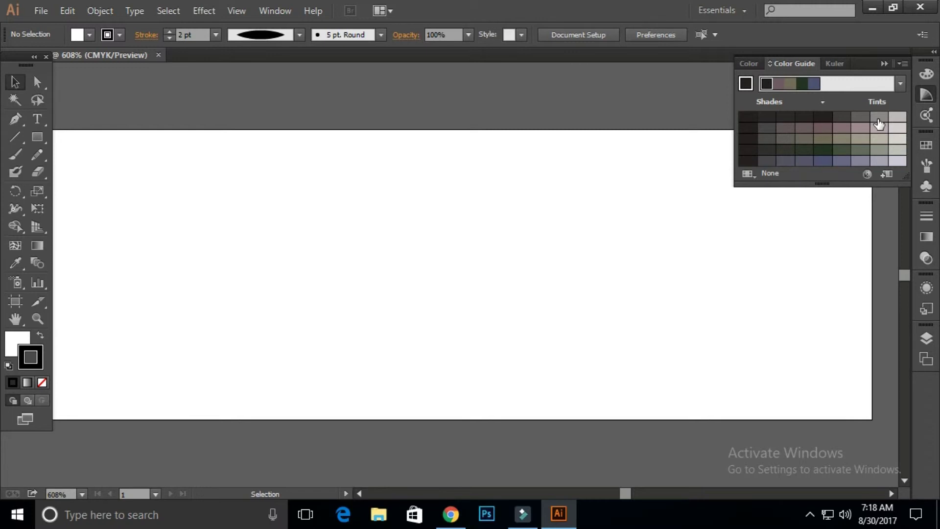
left_click(926, 145)
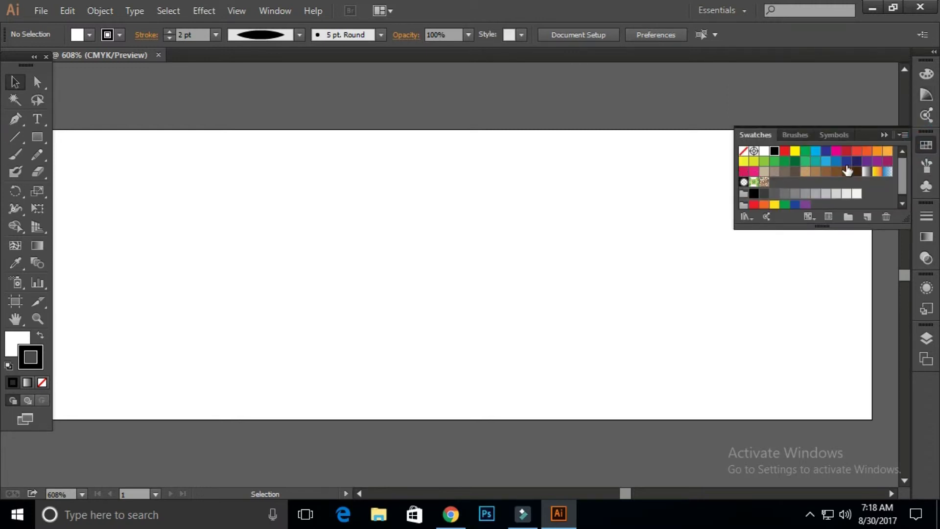
mouse_move(794, 152)
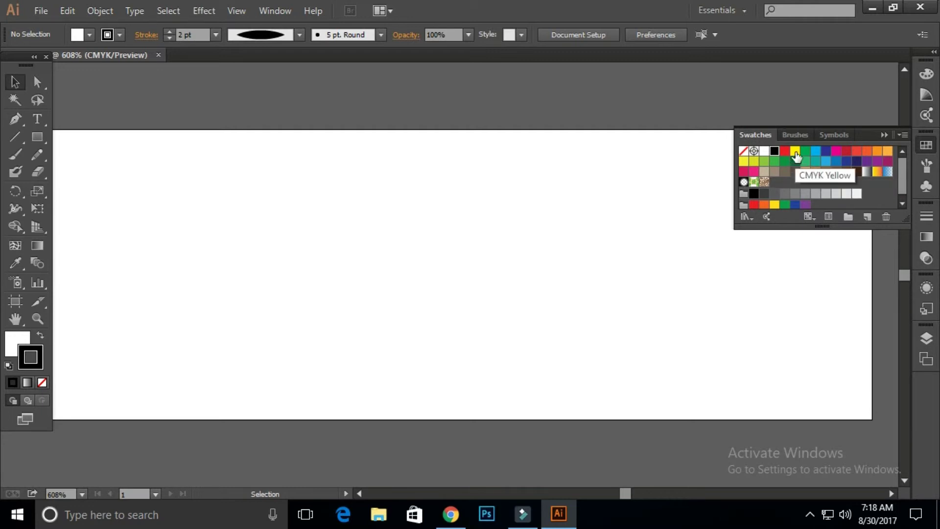
Step: Draw a rectangle right of the artboard centre and give it a crimson stroke
key("m")
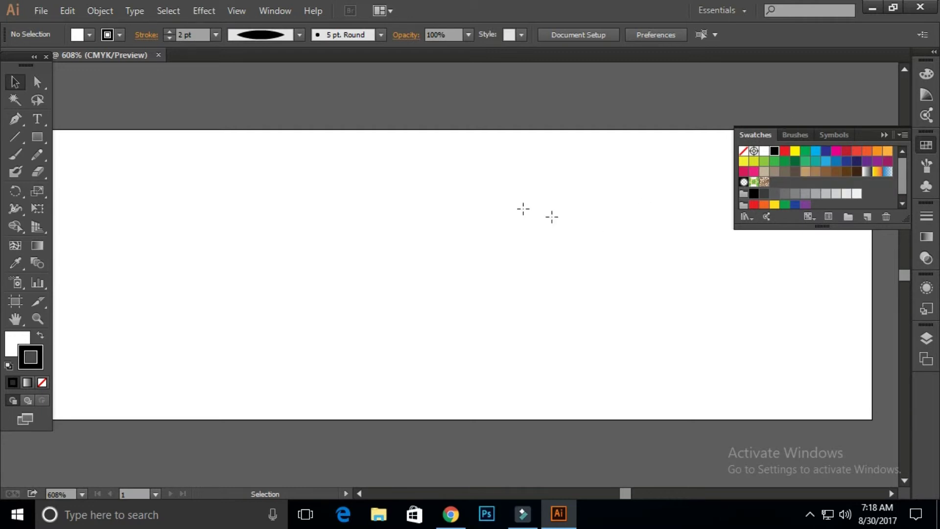
left_click_drag(509, 186, 665, 307)
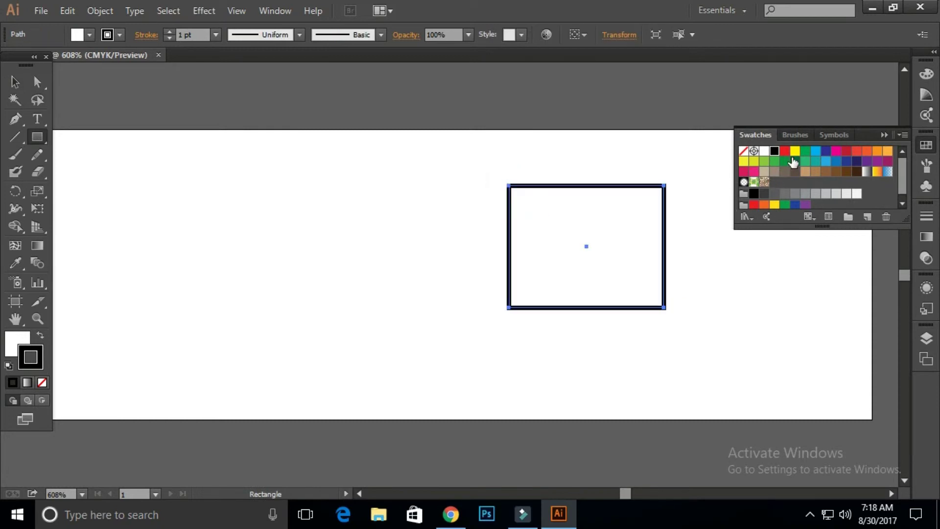
left_click(795, 152)
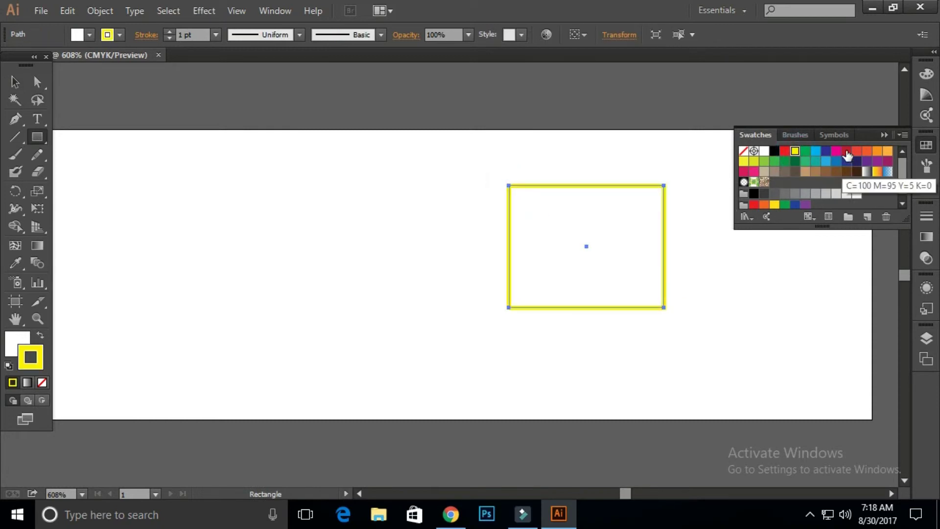
left_click(843, 152)
Step: Try green and magenta fills on the rectangle, settling on an orange swatch fill
key("F6")
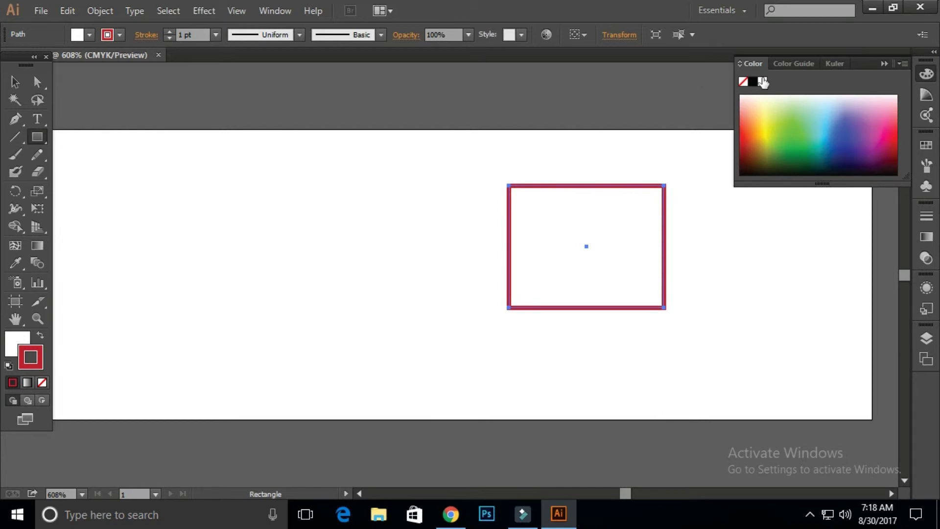
left_click(902, 64)
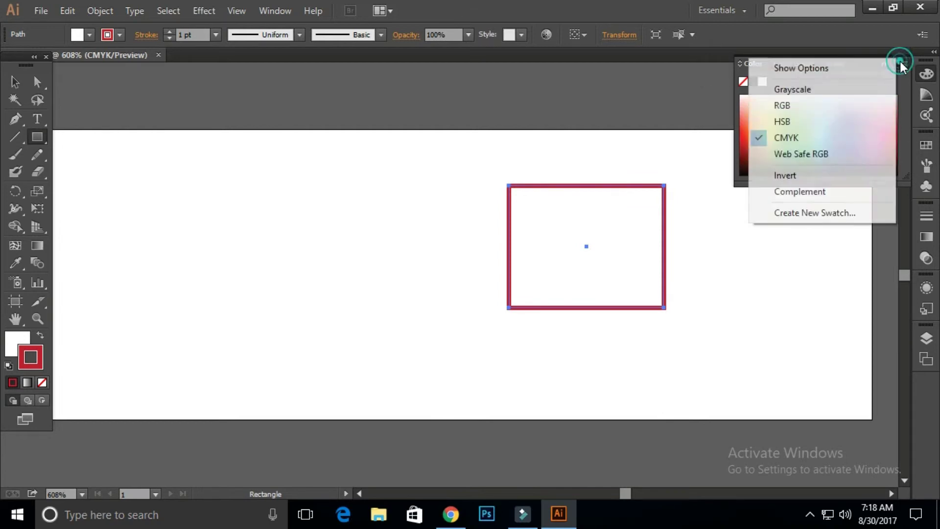
left_click(810, 70)
left_click(743, 93)
left_click(795, 179)
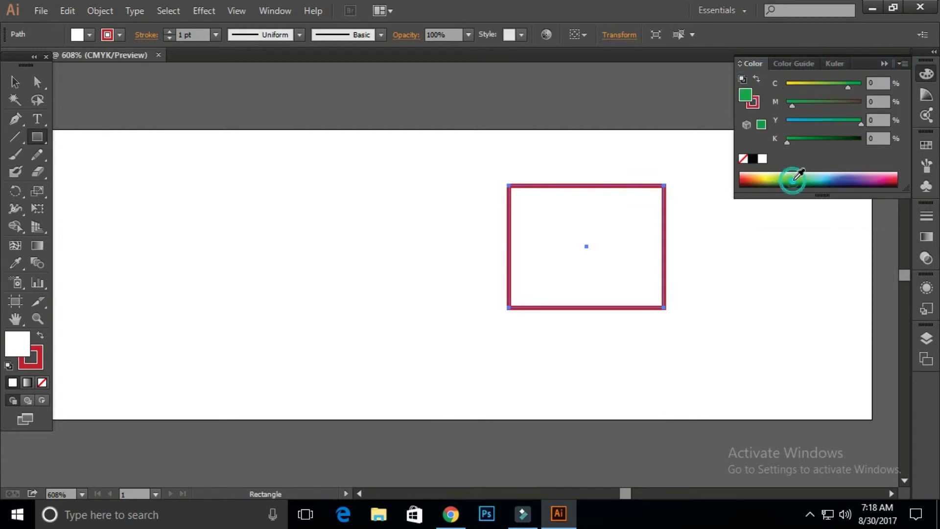
left_click(925, 144)
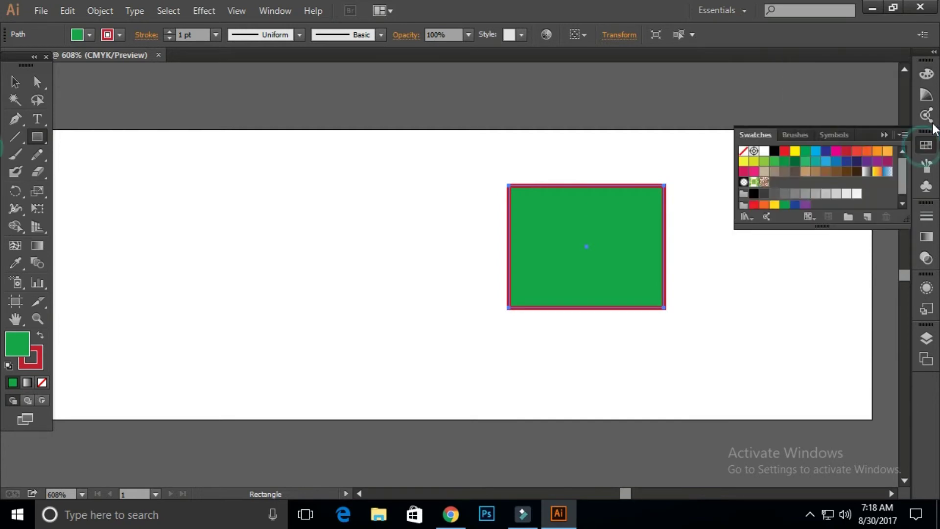
left_click(835, 151)
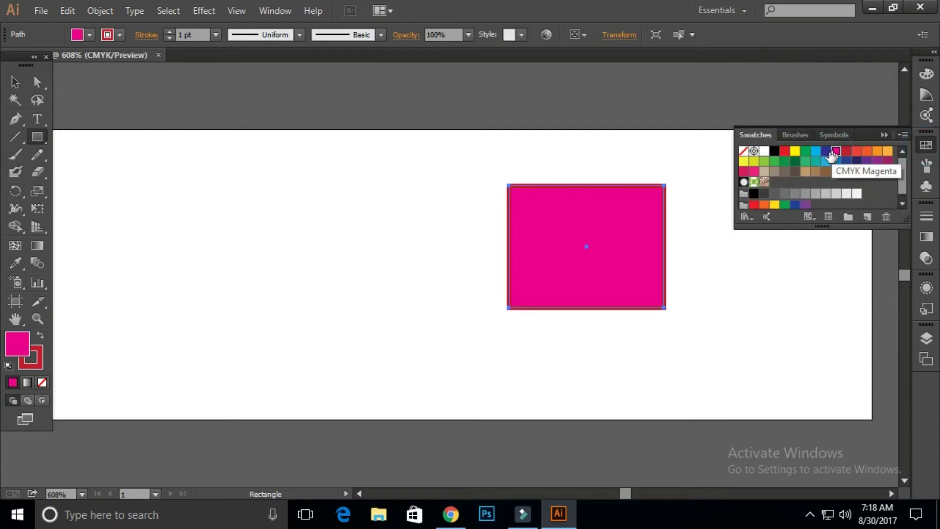
left_click(866, 152)
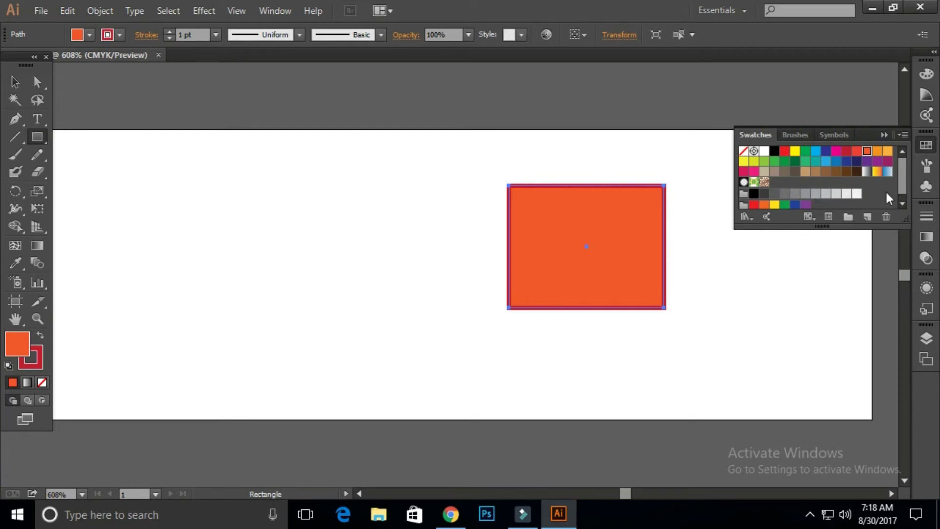
Step: Browse the Brushes and Symbols panels, then show the rectangle's 1 pt weight in the Stroke panel
left_click(927, 166)
scroll(796, 177, "down", 3)
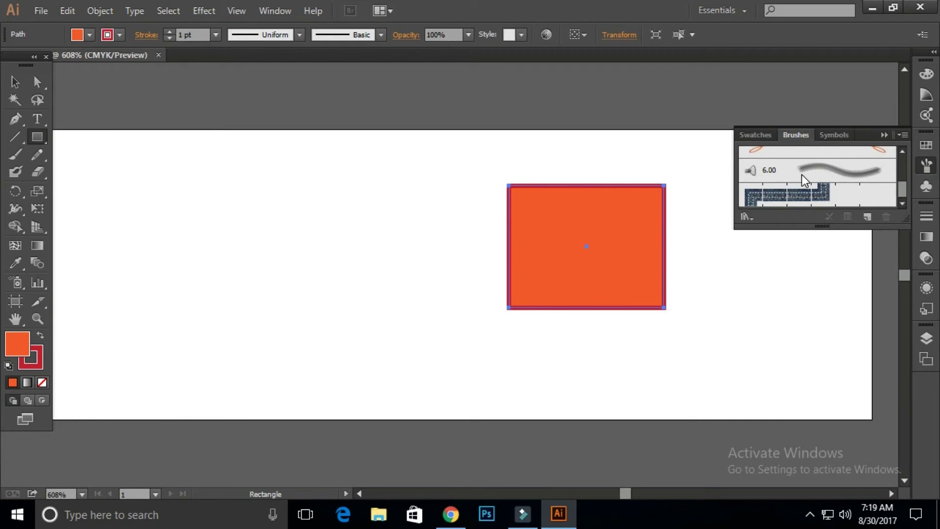
left_click(926, 187)
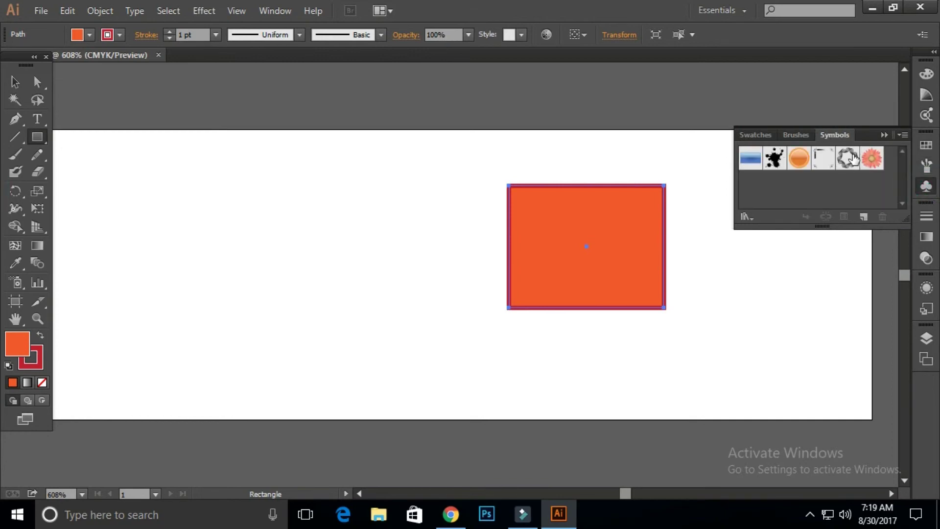
left_click(926, 216)
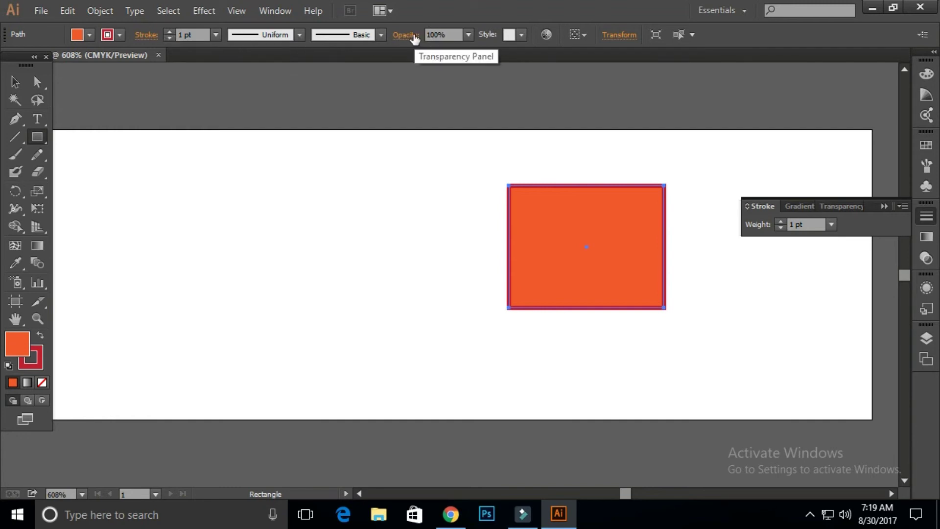
Step: Inspect the rectangle's Transparency settings, leaving Normal blend mode and 100% opacity
left_click(839, 206)
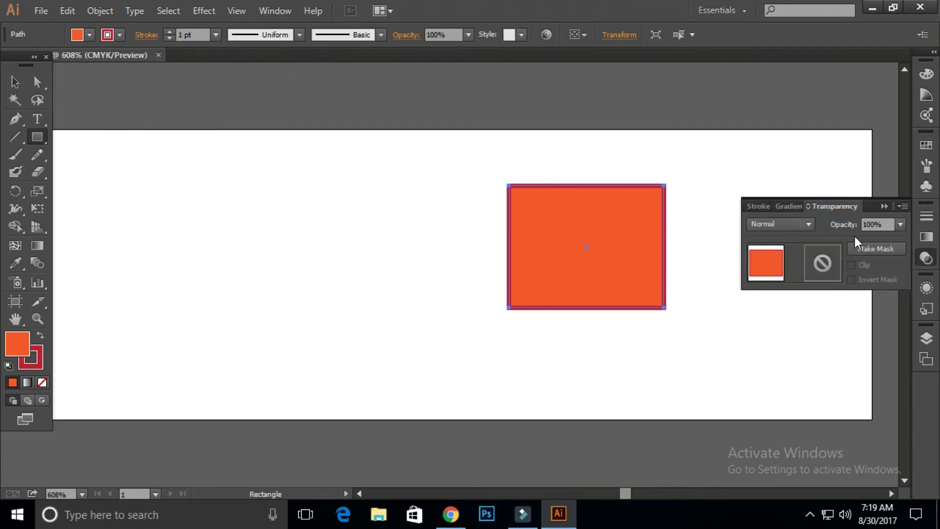
left_click(876, 224)
left_click(788, 220)
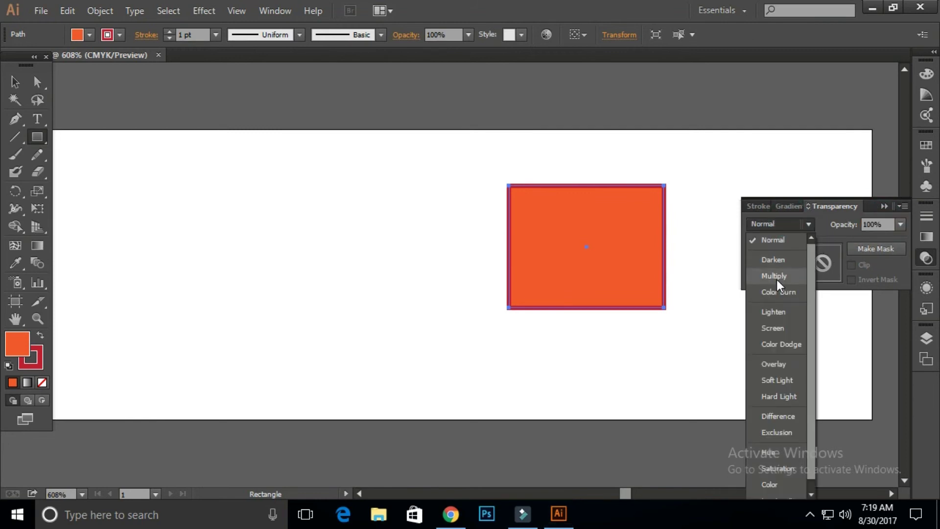
left_click(349, 49)
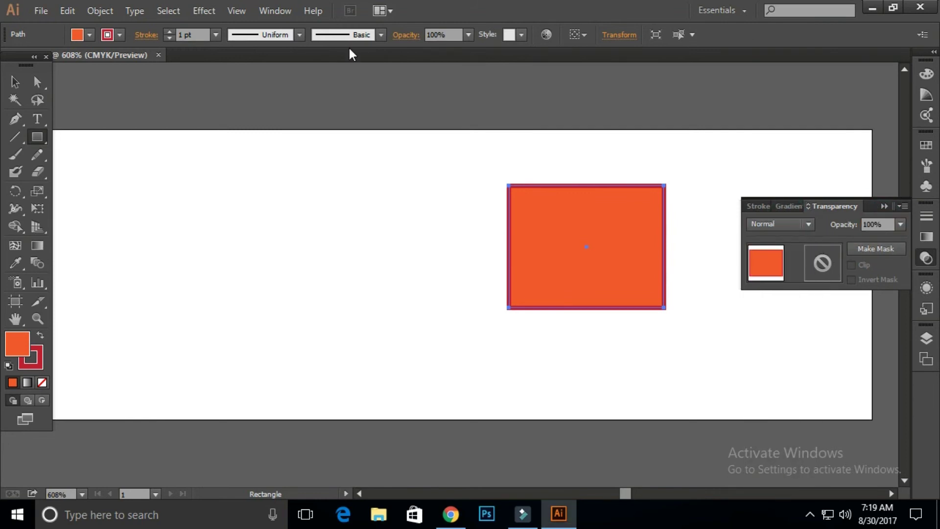